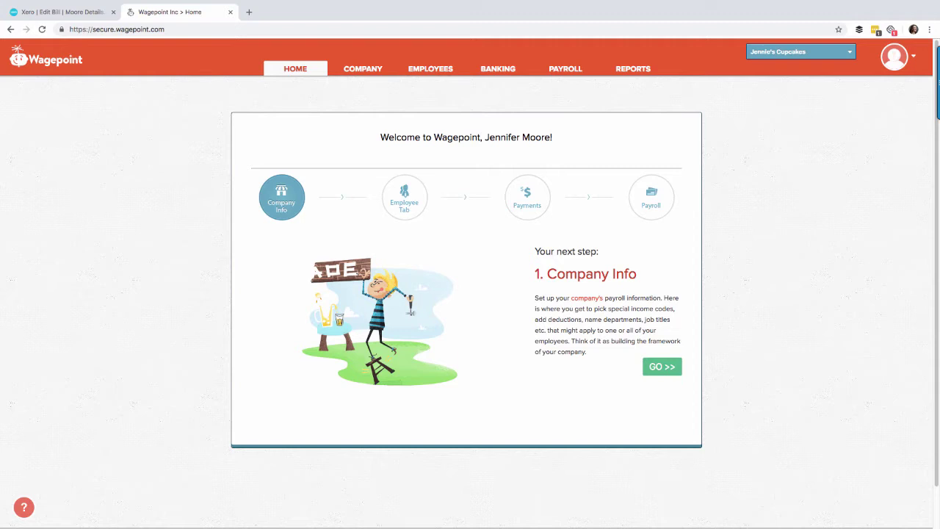
Connect the Xero accounting add-on and allow Wagepoint Pay access to the Moore Details. Inc. organisation's data
left_click(914, 59)
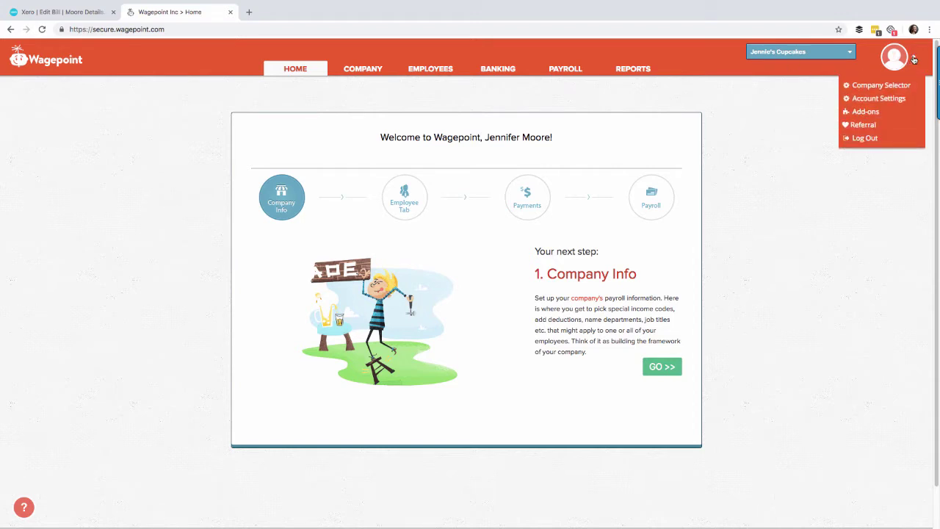
left_click(864, 112)
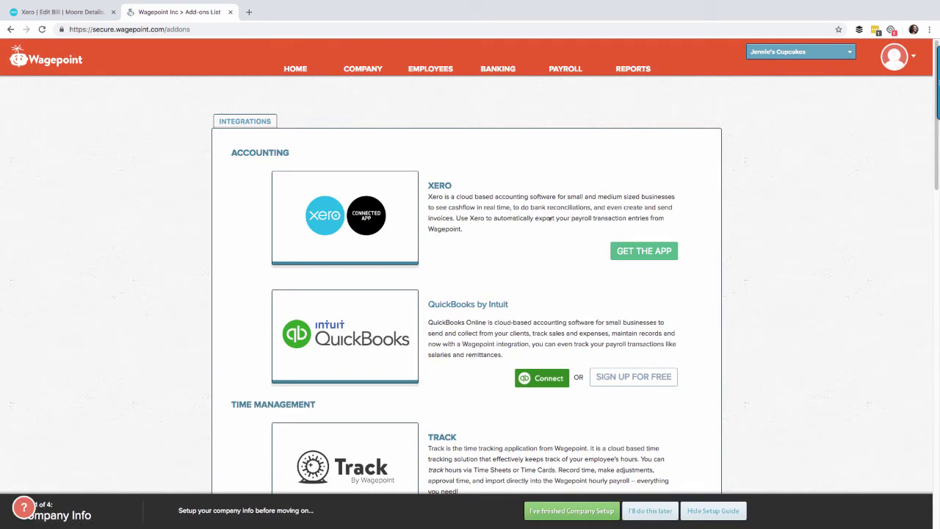
left_click(631, 251)
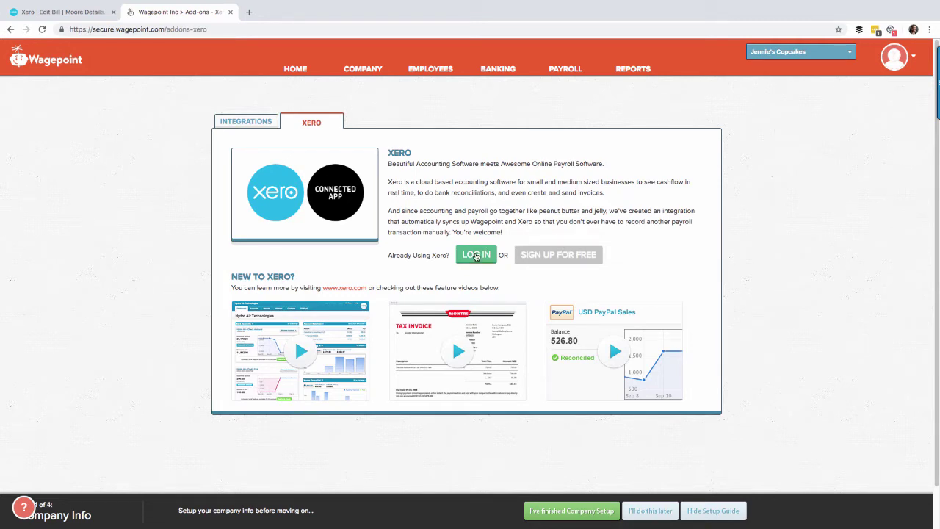
left_click(476, 255)
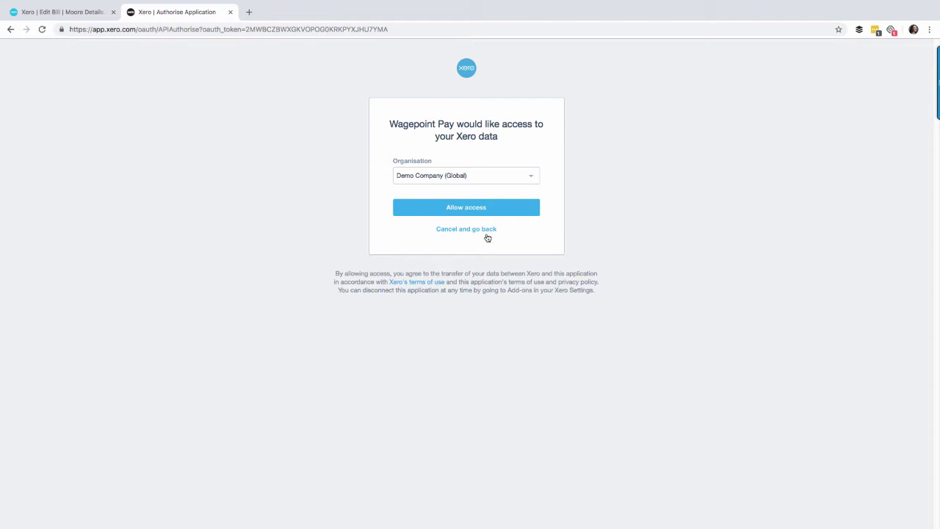
left_click(497, 212)
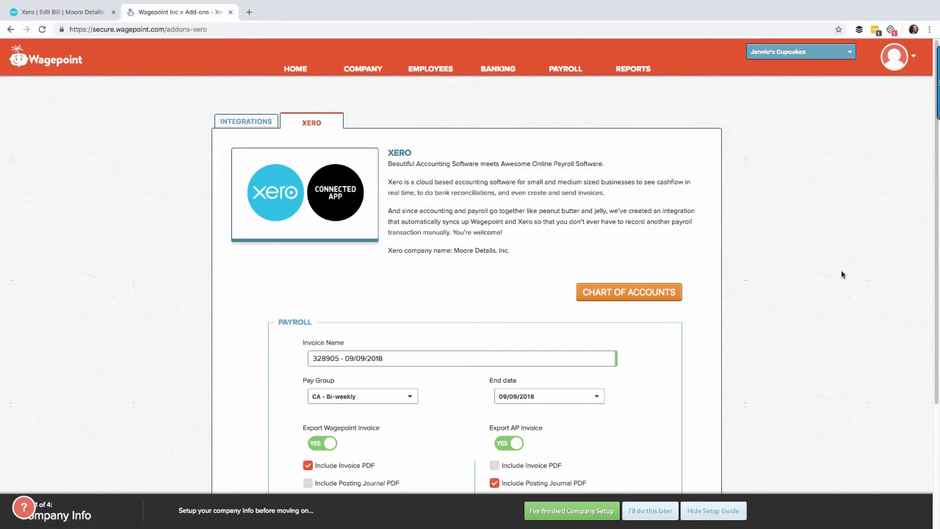
Review the chart of accounts assignments for credits, debits and cash payments, and save them
left_click(629, 292)
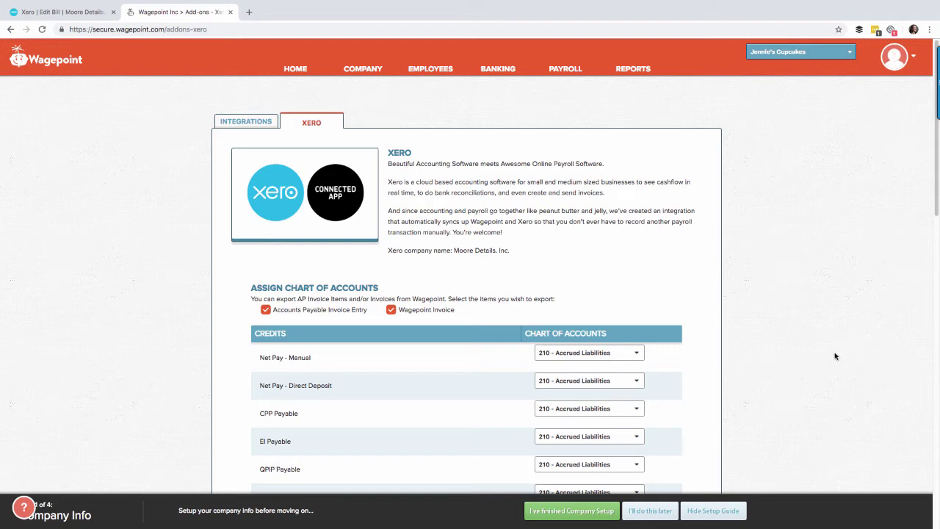
scroll(834, 356, "down", 1)
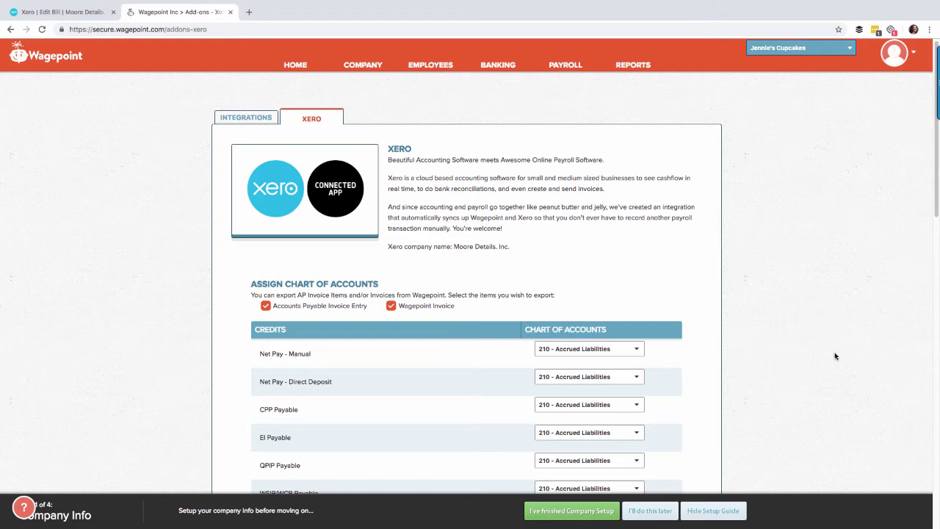
scroll(801, 360, "down", 2)
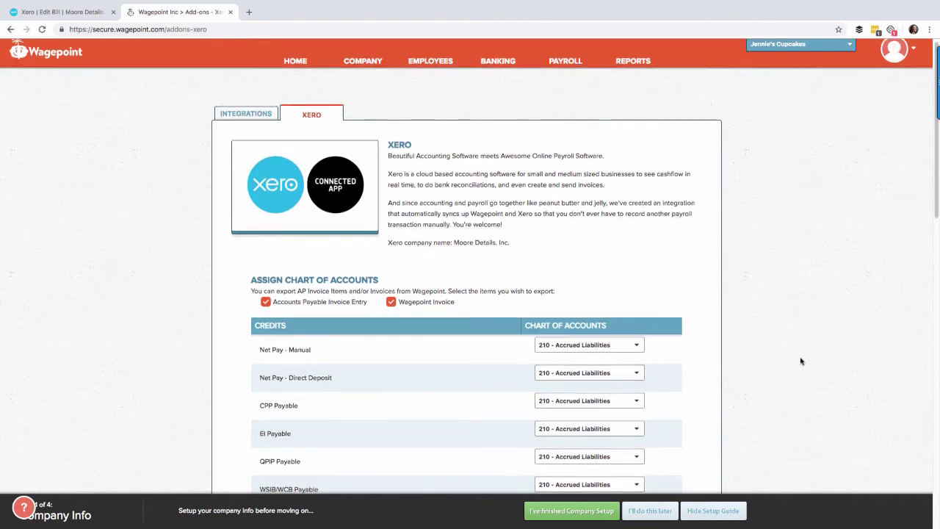
scroll(801, 360, "down", 4)
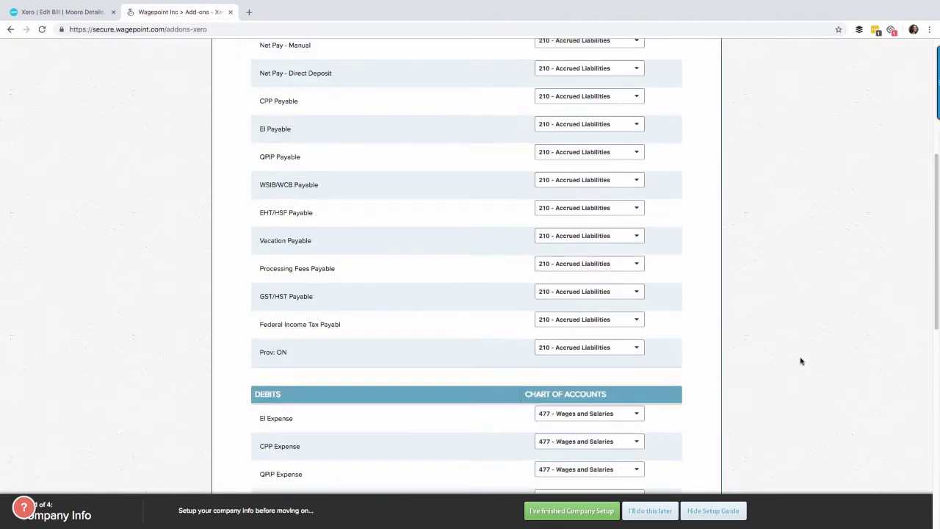
scroll(801, 360, "up", 2)
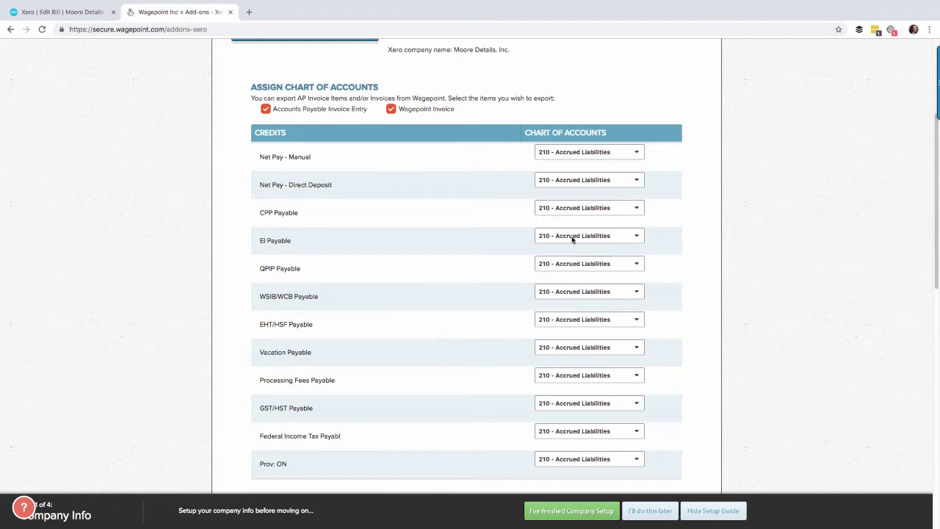
scroll(588, 260, "down", 1)
scroll(588, 261, "down", 5)
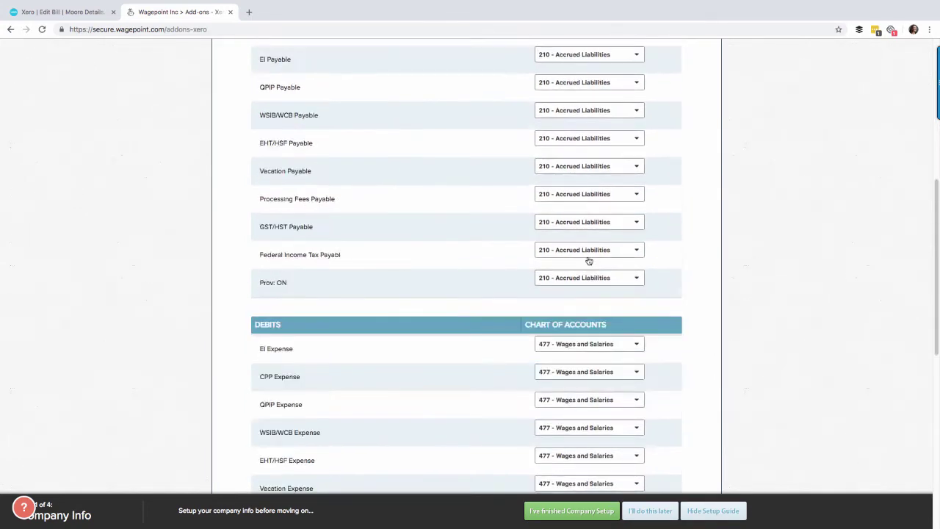
scroll(588, 260, "down", 1)
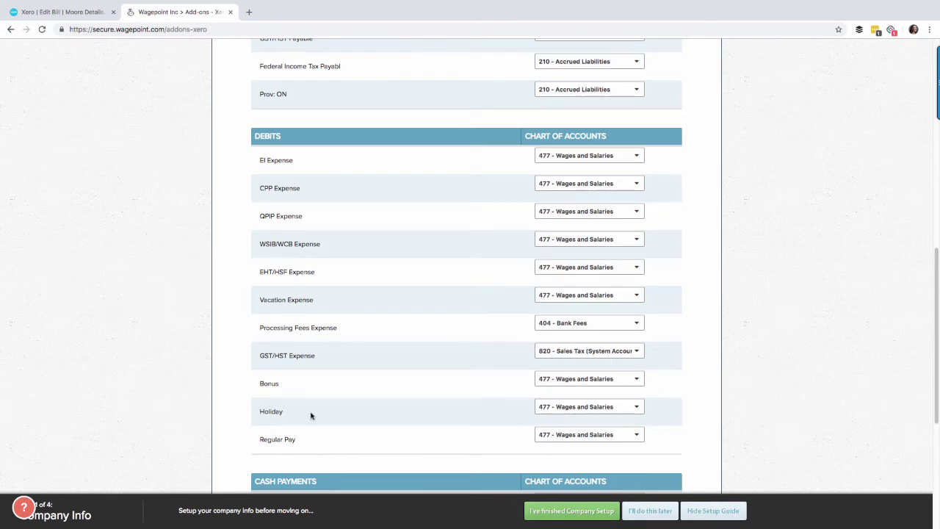
scroll(311, 416, "down", 5)
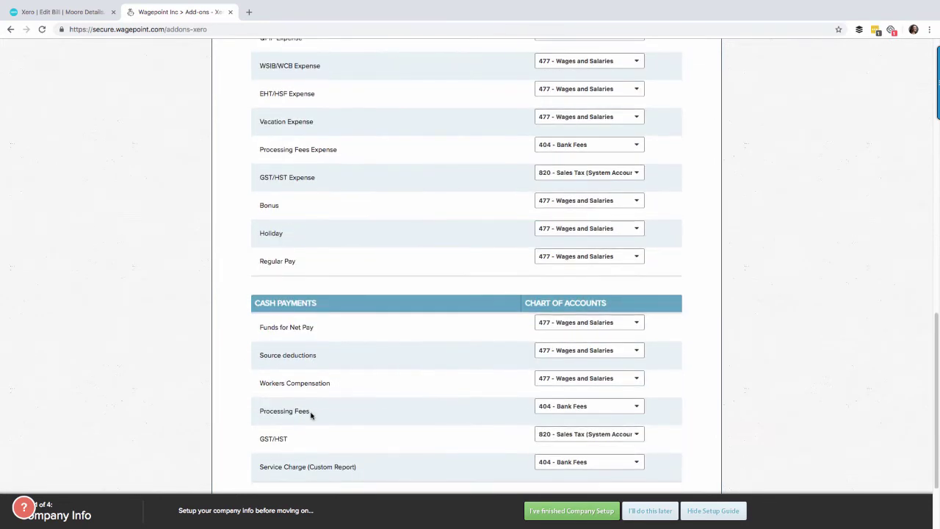
scroll(310, 415, "down", 2)
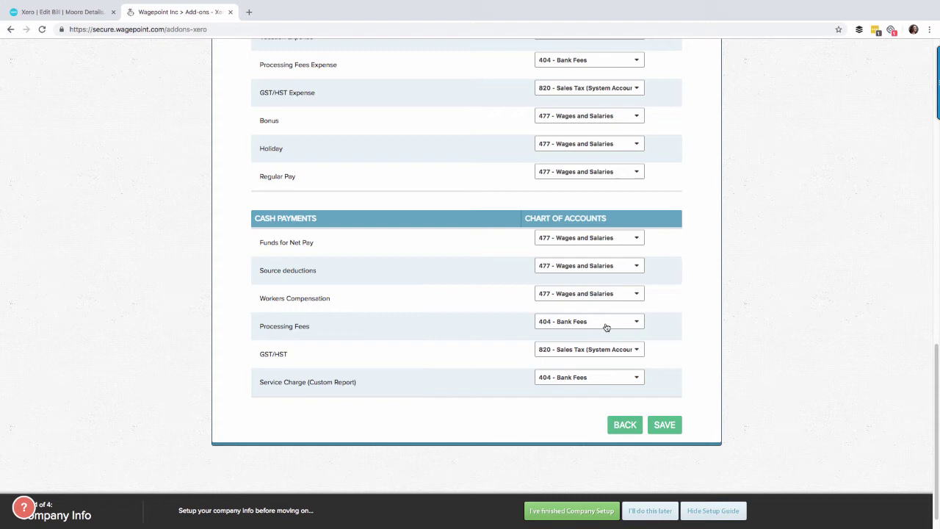
left_click(664, 426)
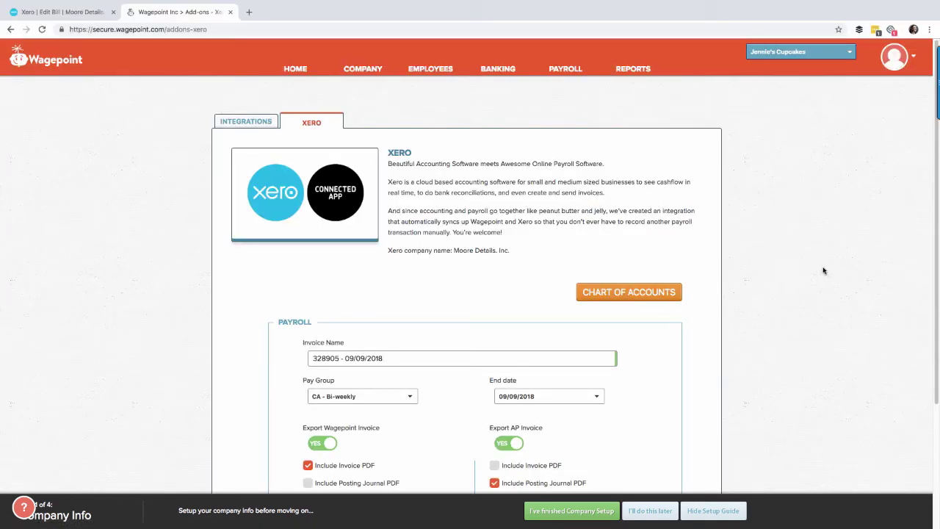
scroll(821, 269, "down", 2)
scroll(821, 269, "down", 1)
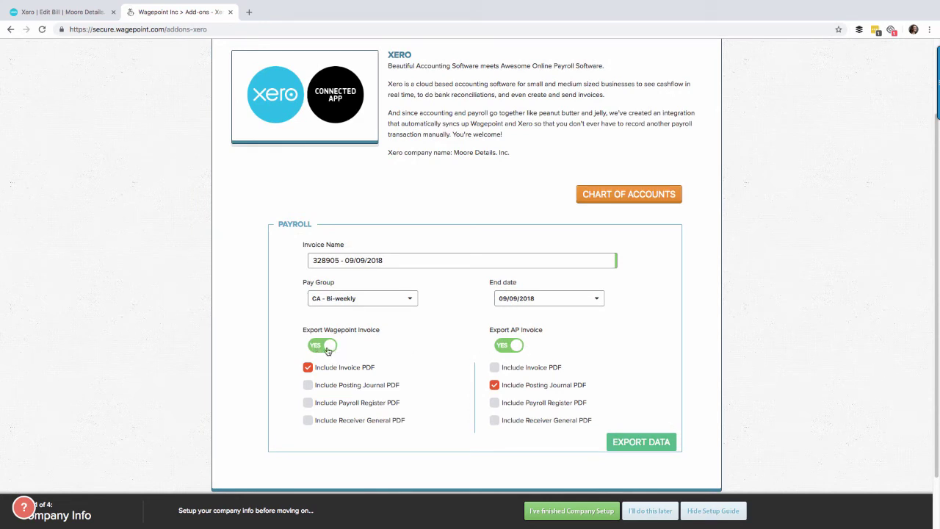
left_click(516, 349)
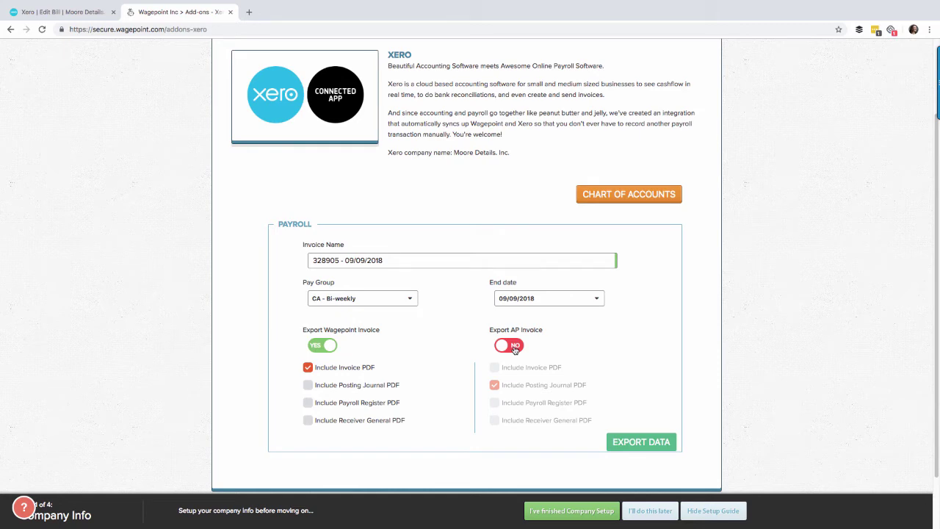
left_click(515, 349)
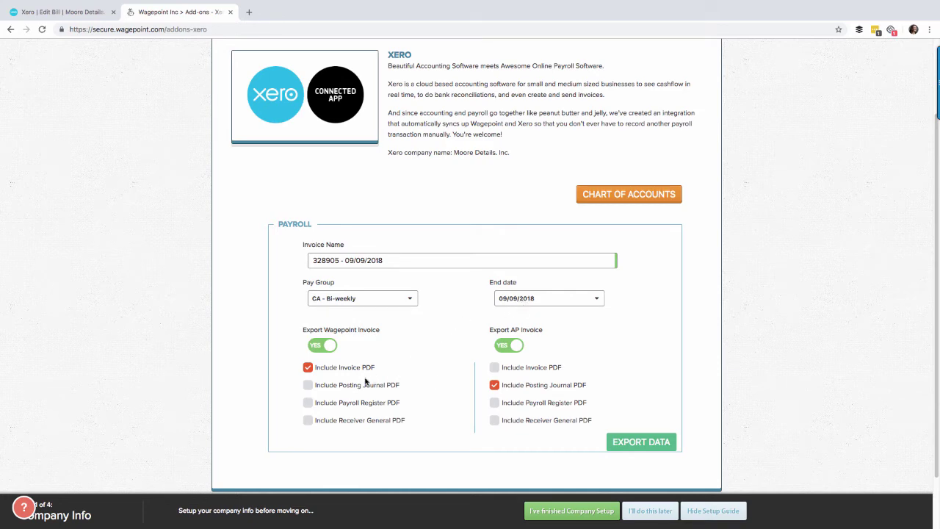
left_click(309, 420)
left_click(309, 403)
left_click(308, 385)
left_click(309, 385)
left_click(308, 403)
left_click(308, 420)
Export the bi-weekly payroll data ending 09/09/2018 to Xero, and open the draft bills from the Xero dashboard
left_click(635, 444)
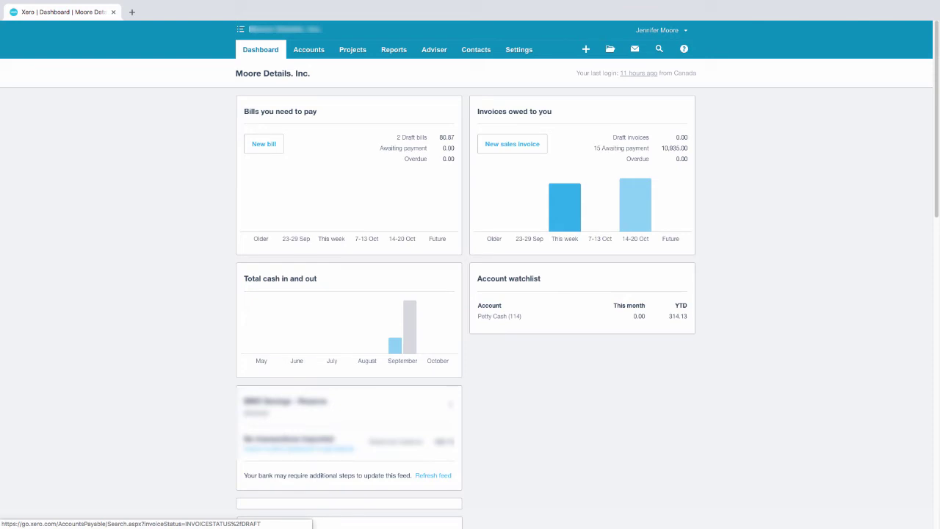
left_click(411, 138)
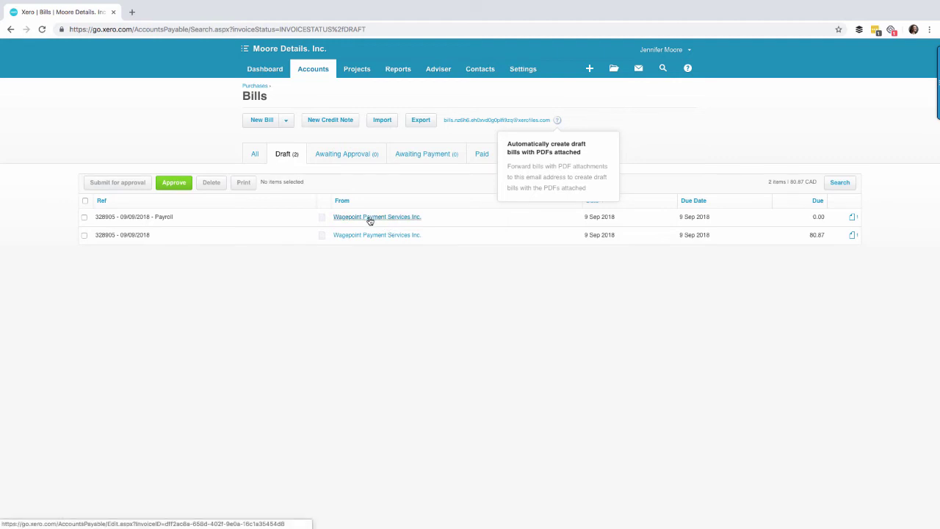
Open the draft Wagepoint Payroll bill dated 9 Sep 2018, check its line items against the posting journal, and approve it
left_click(370, 218)
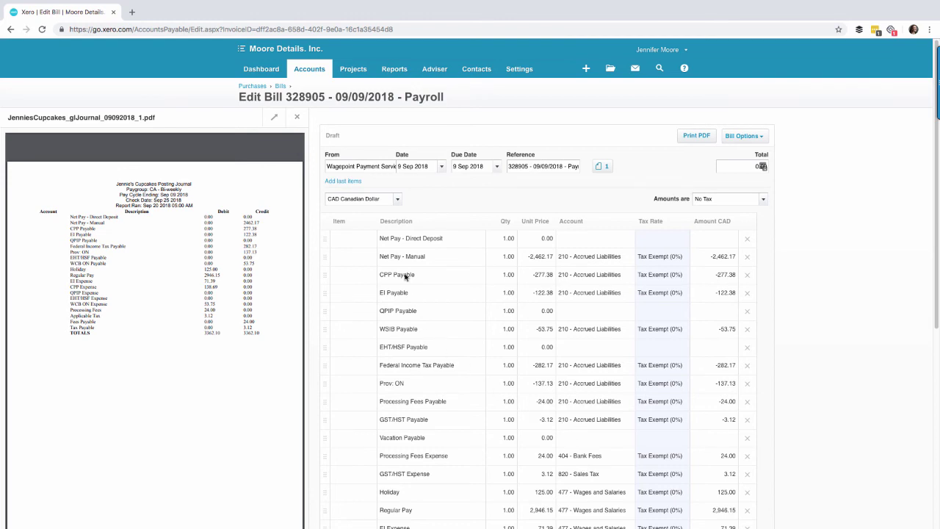
scroll(421, 378, "down", 2)
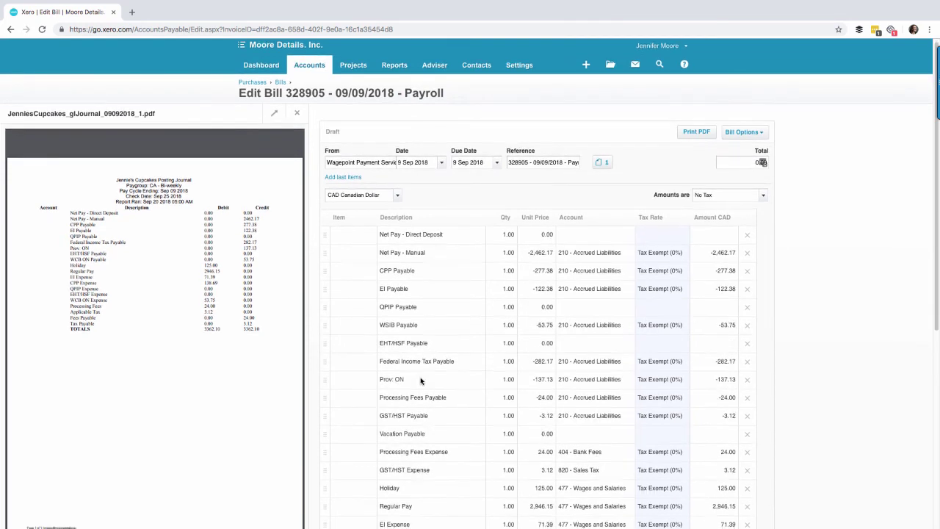
scroll(420, 379, "down", 1)
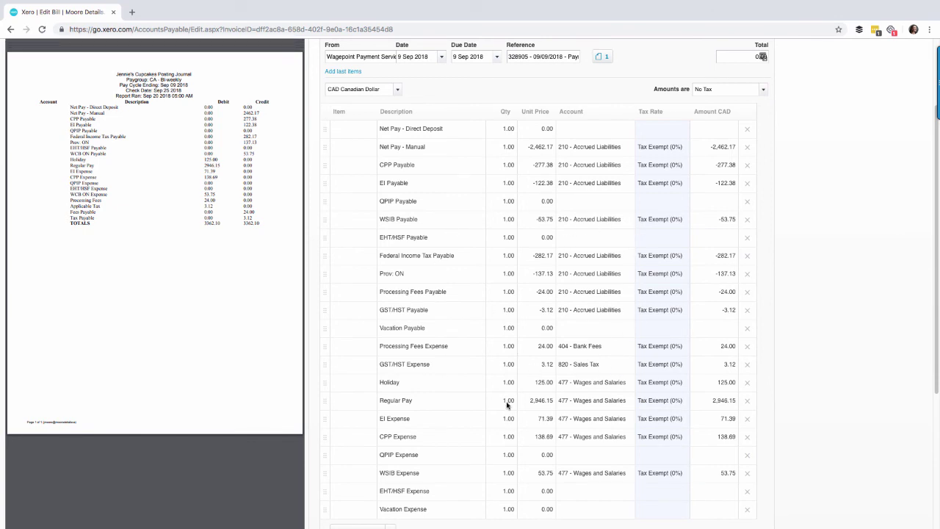
scroll(506, 404, "down", 5)
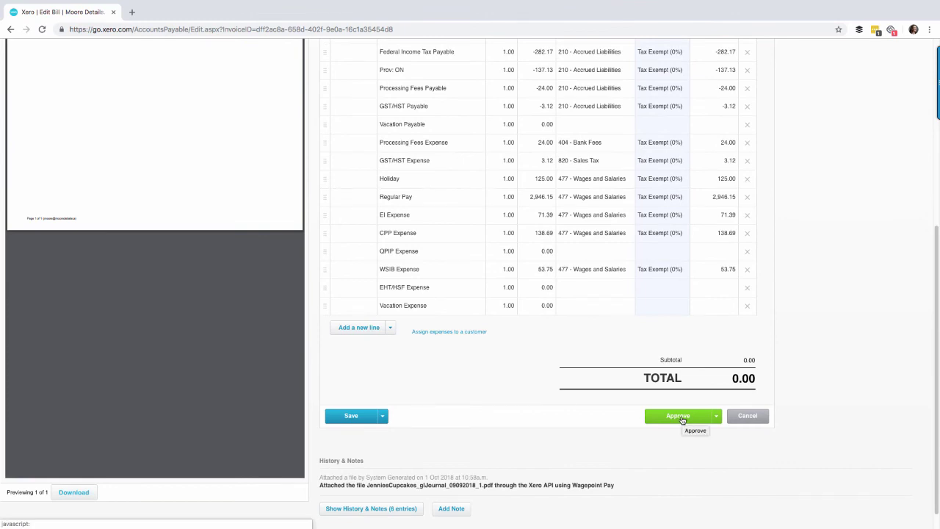
left_click(681, 417)
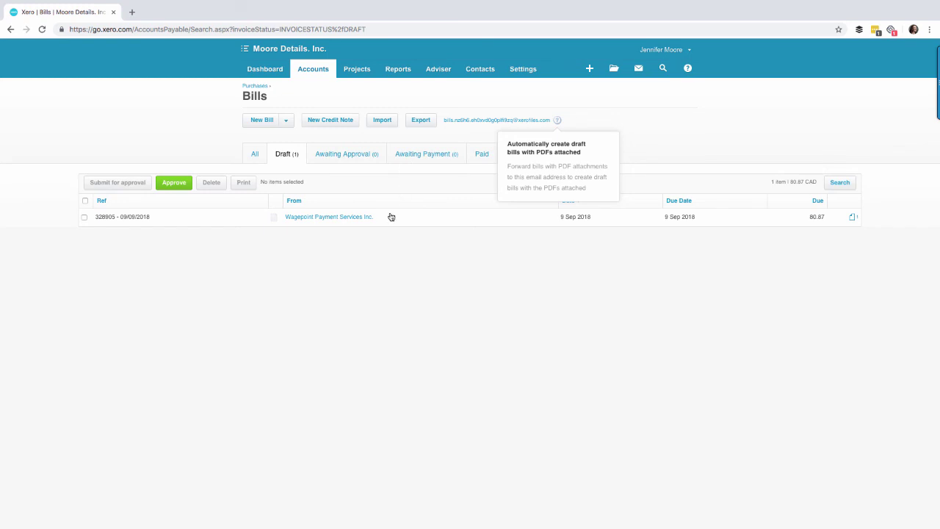
Open the remaining draft Wagepoint invoice bill dated 9 Sep 2018 and approve it
left_click(331, 217)
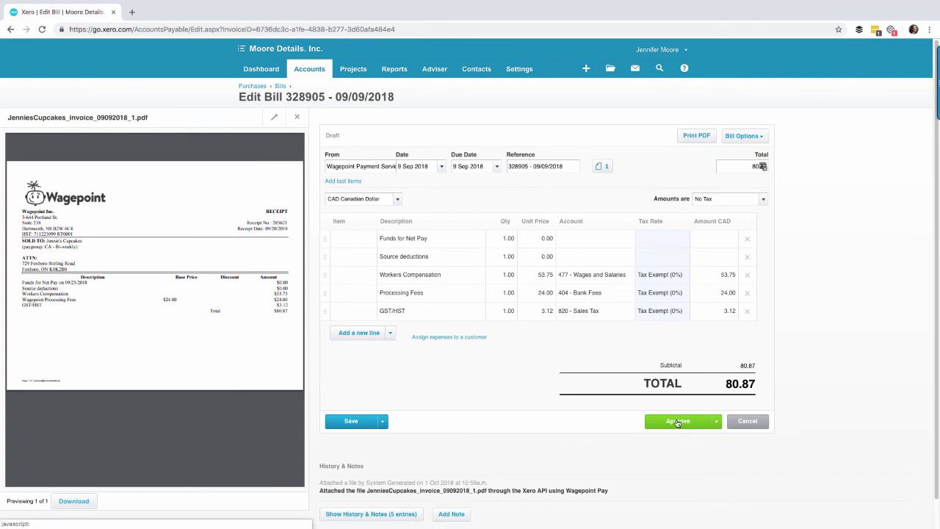
left_click(677, 423)
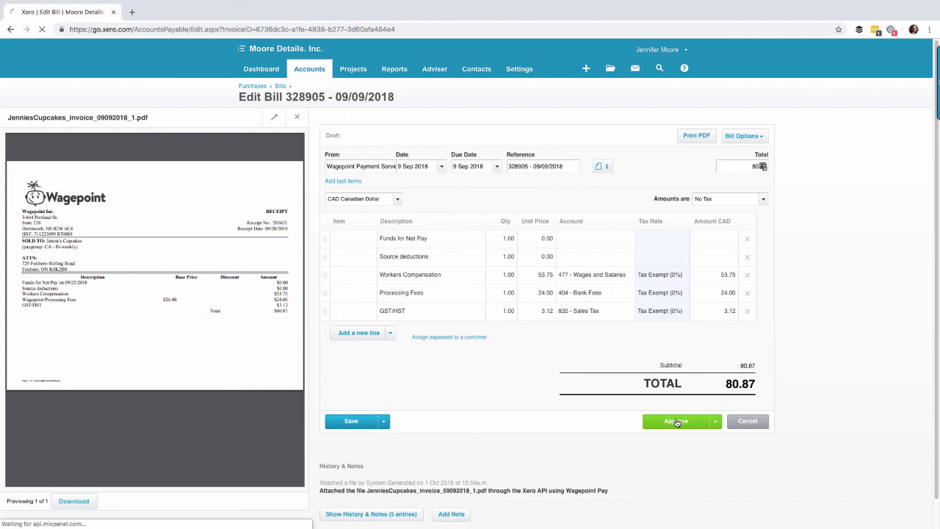